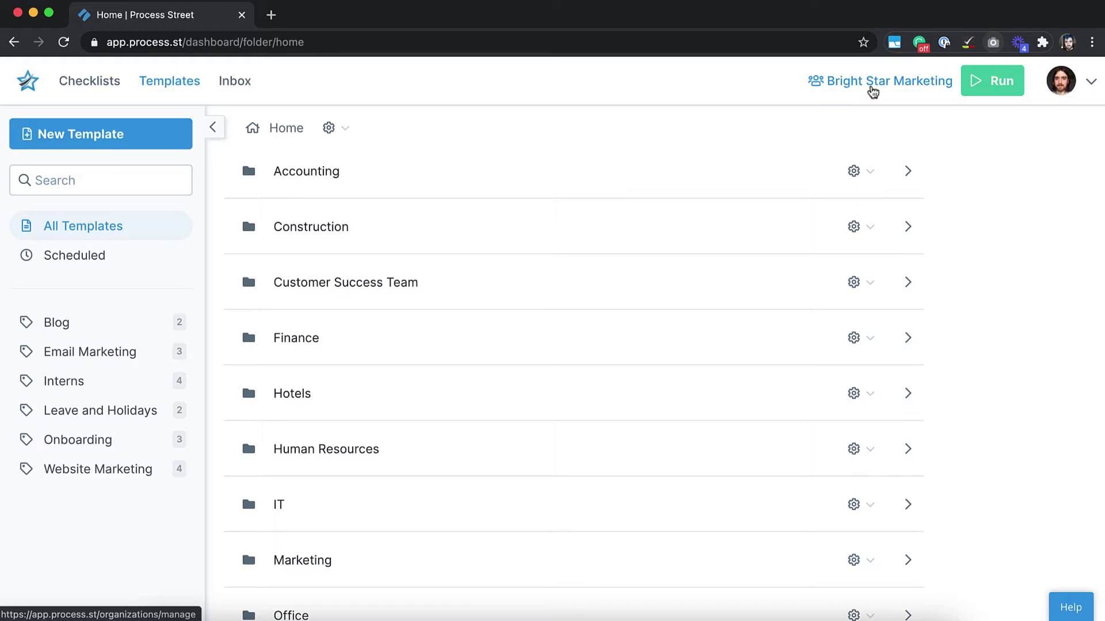
# - Open Manage Organization and scroll through the members and guests list to review their roles
pyautogui.click(872, 91)
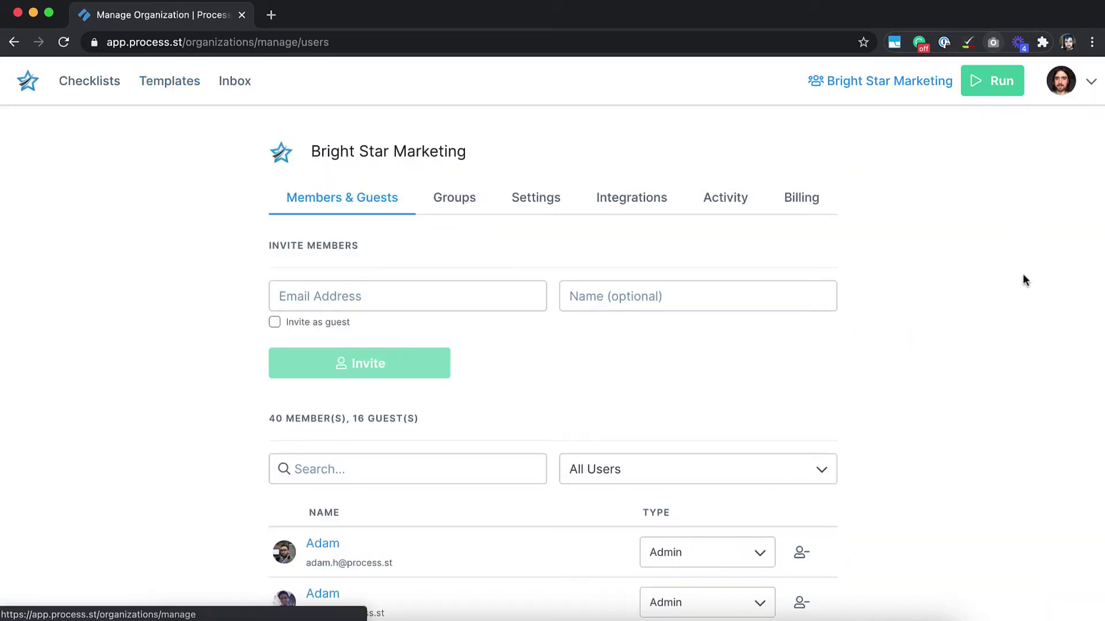
pyautogui.scroll(-1, 798, 439)
pyautogui.scroll(-7, 798, 436)
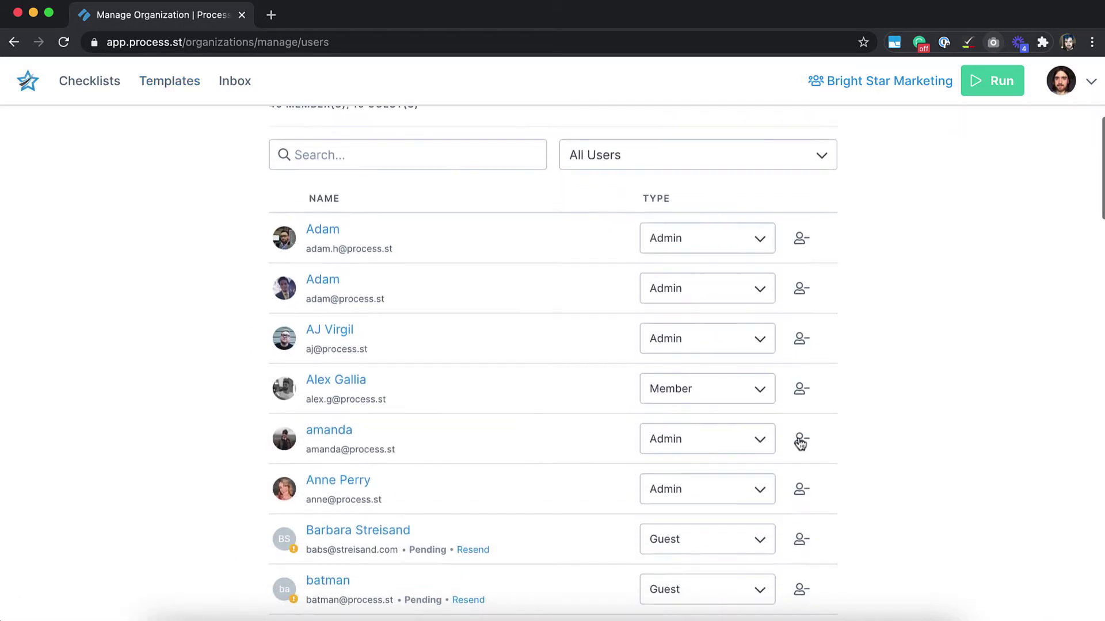
pyautogui.scroll(-1, 800, 443)
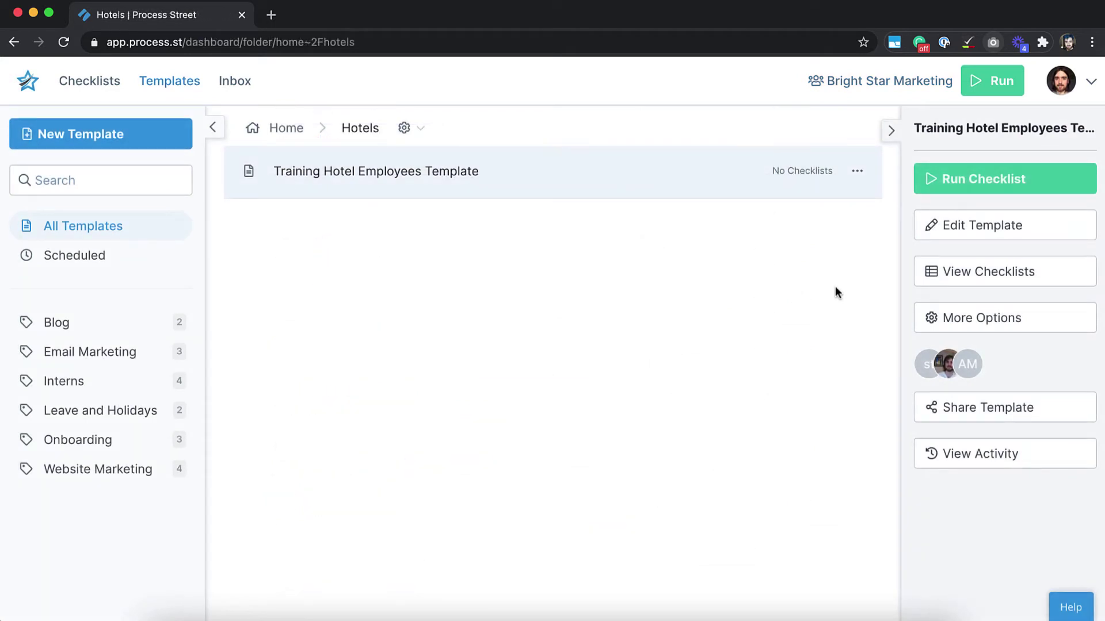
# - Check the Training Hotel Employees Template's sharing, confirming the guest has 'can view own' permission
pyautogui.click(969, 410)
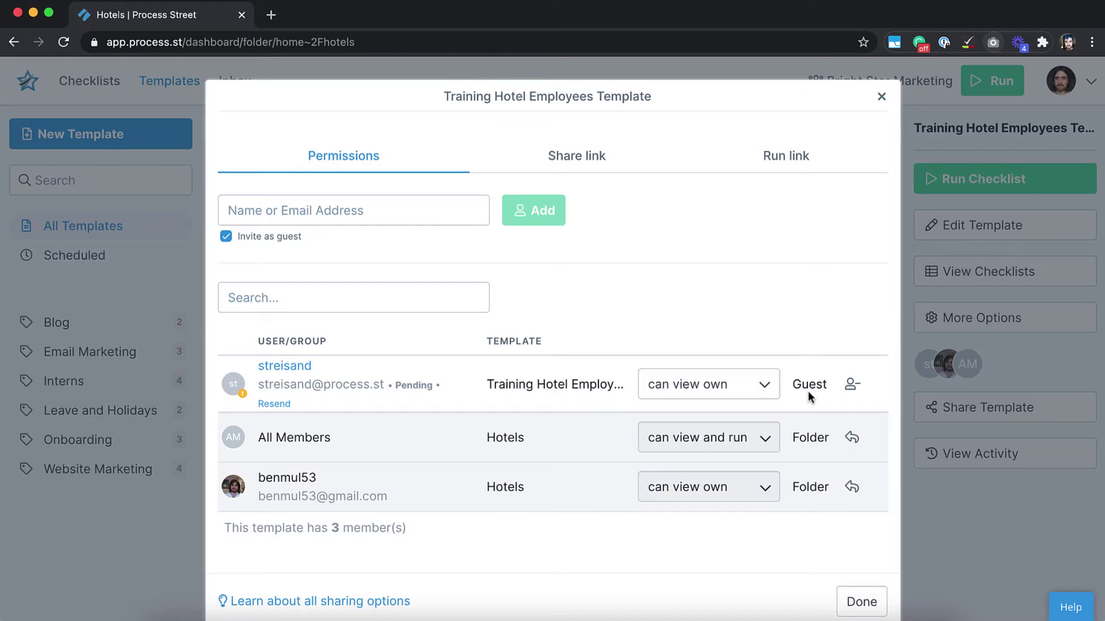
pyautogui.click(765, 394)
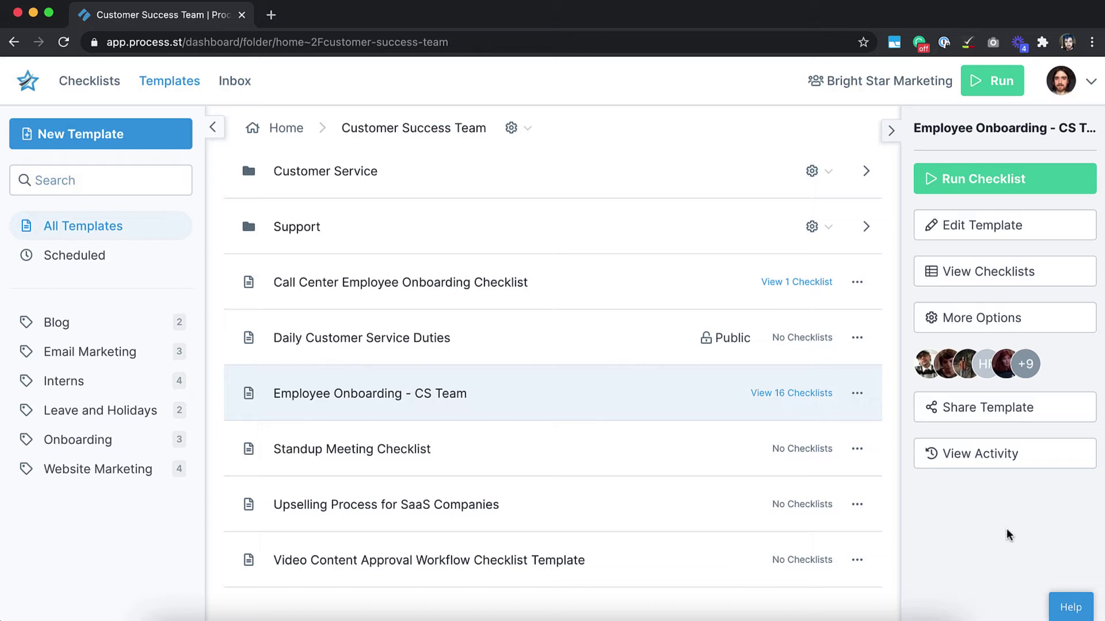
# - Review each member's permission on Employee Onboarding - CS Team, leaving one at can edit and run
pyautogui.click(1003, 407)
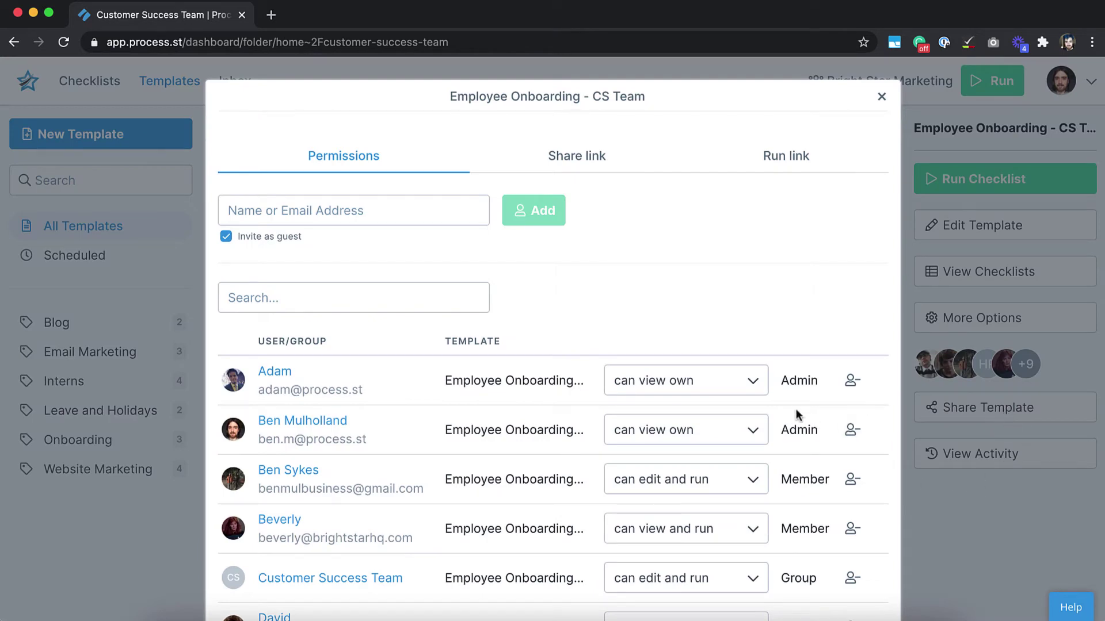
pyautogui.scroll(-3, 790, 410)
pyautogui.scroll(-2, 790, 410)
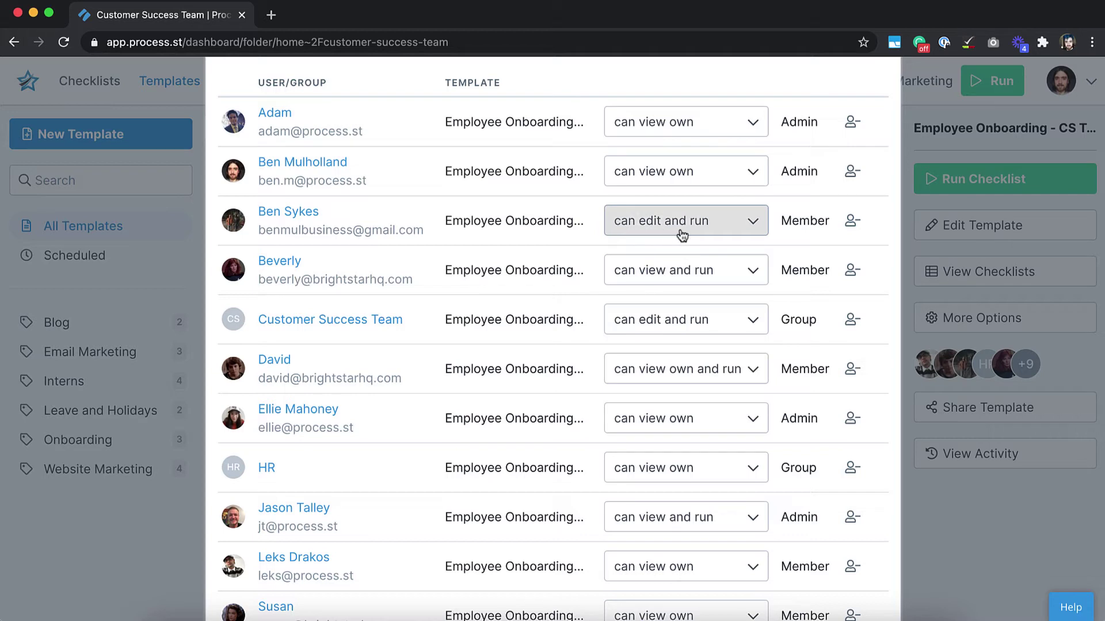
pyautogui.click(725, 231)
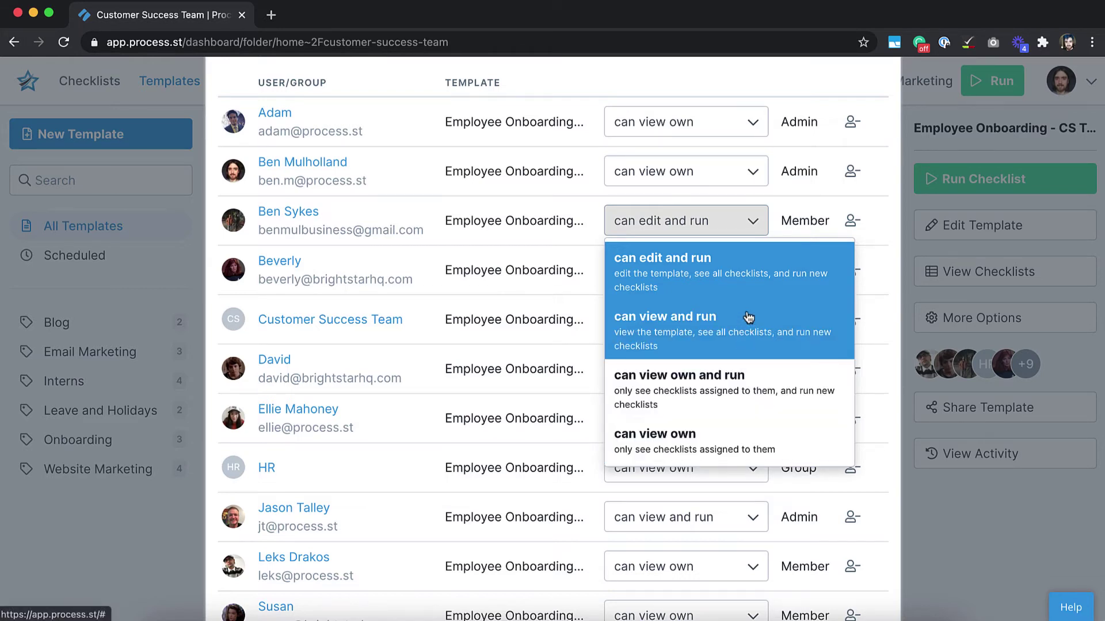
pyautogui.click(755, 225)
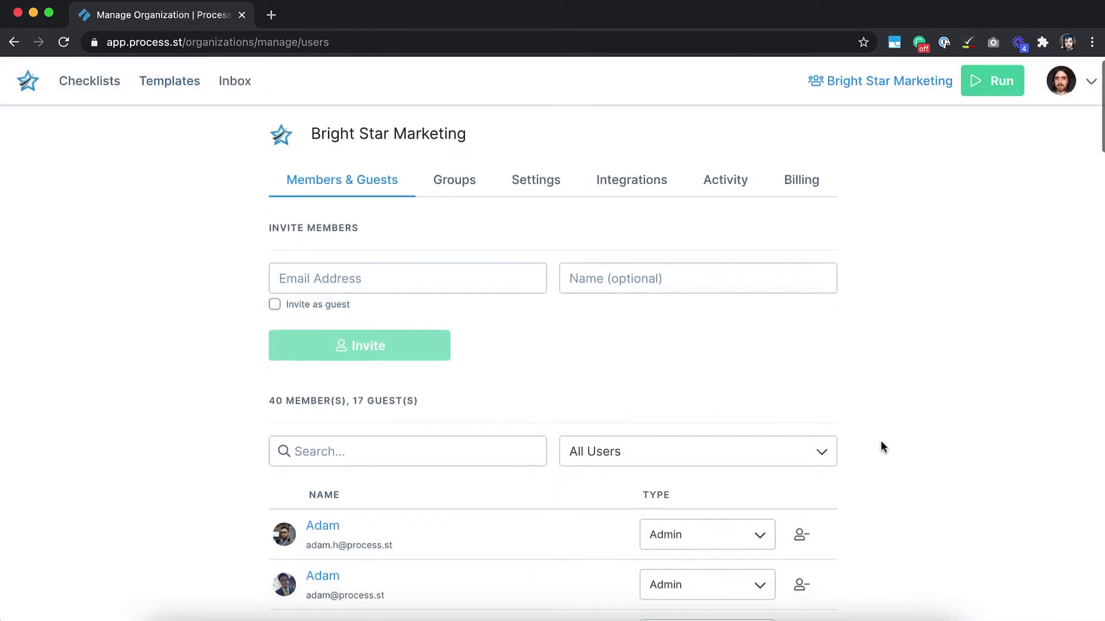
# - Change a member's organization role from Member to Admin, then show the Groups list
pyautogui.scroll(-20, 880, 444)
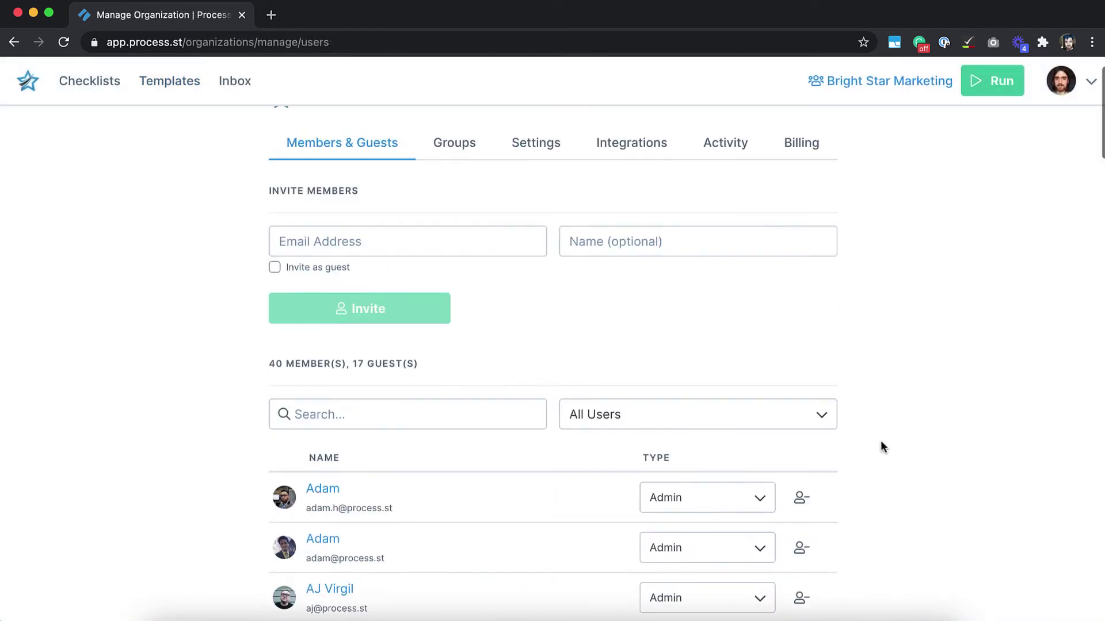
pyautogui.scroll(-10, 880, 447)
pyautogui.click(750, 416)
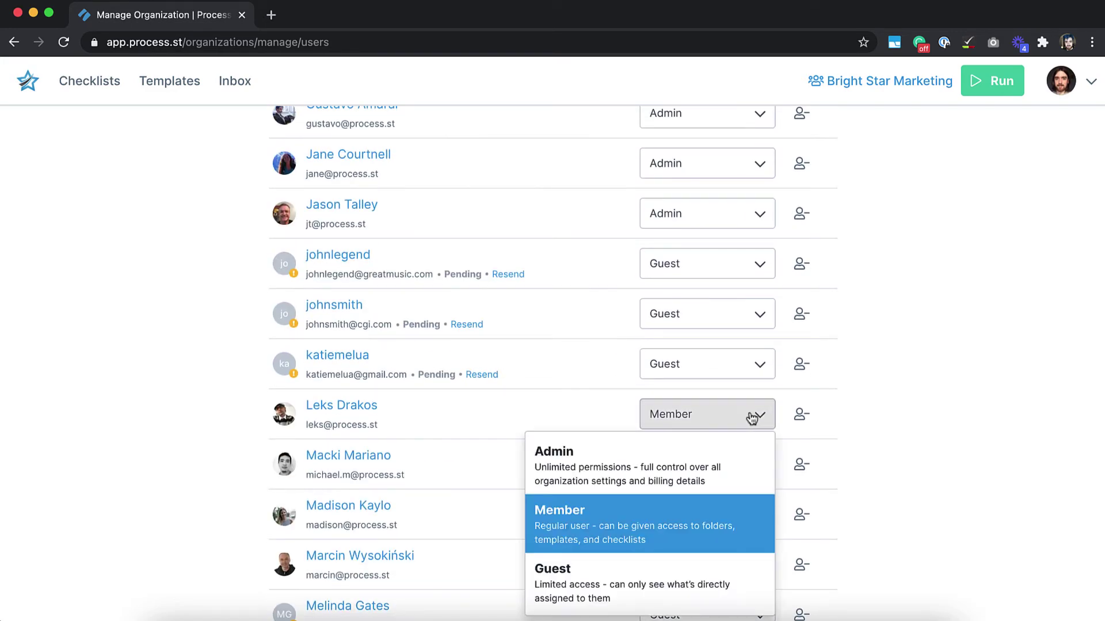
pyautogui.click(749, 481)
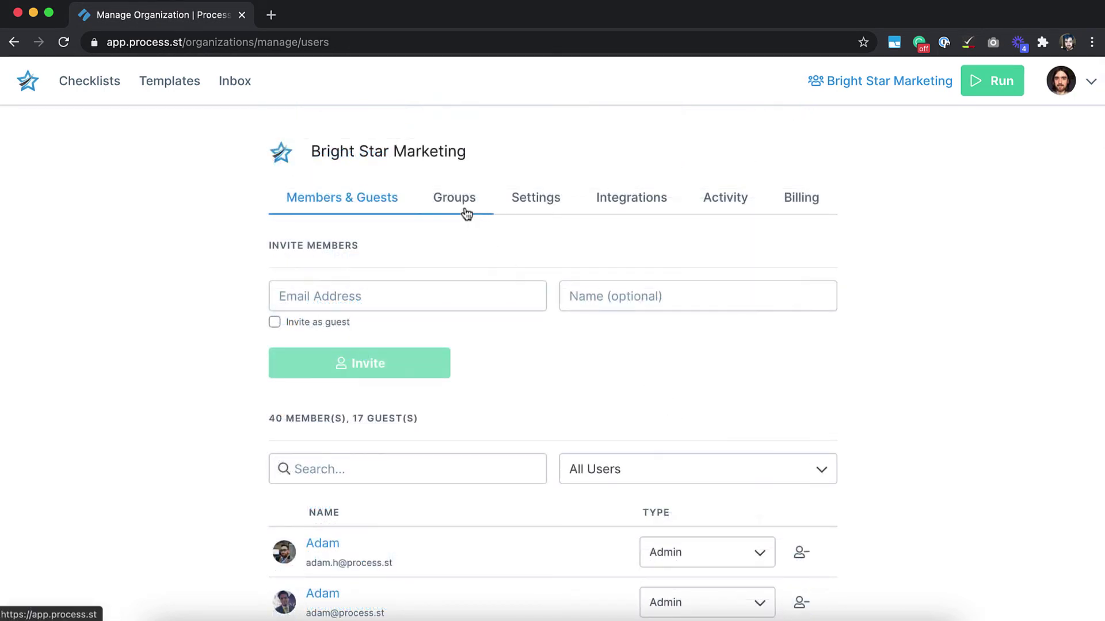
pyautogui.click(466, 212)
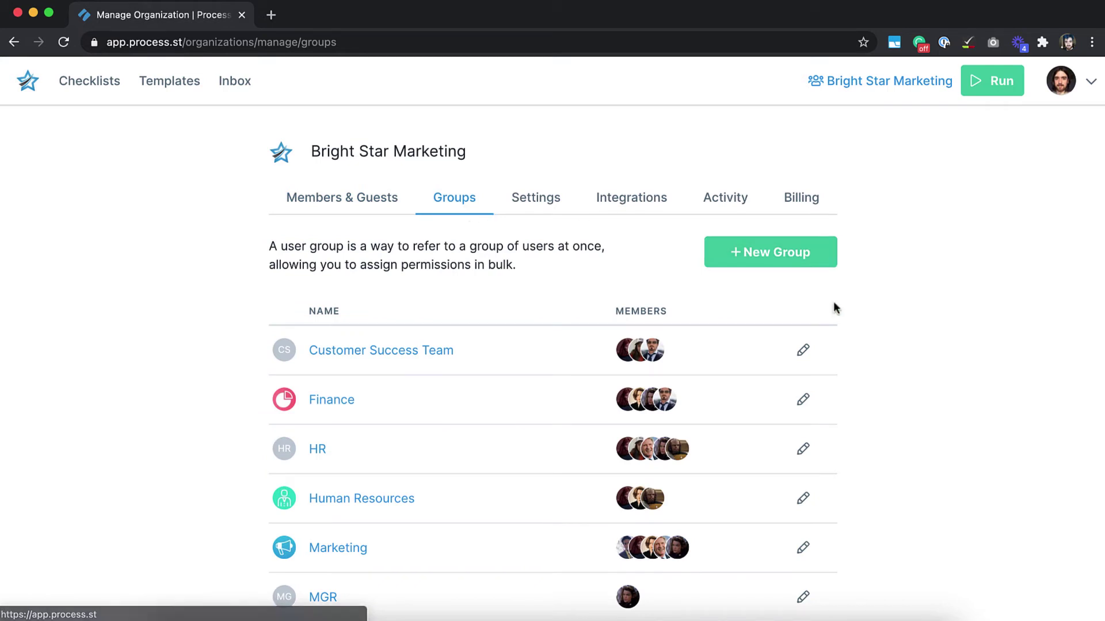
# - Scroll through the organization's nine user groups
pyautogui.scroll(-5, 873, 425)
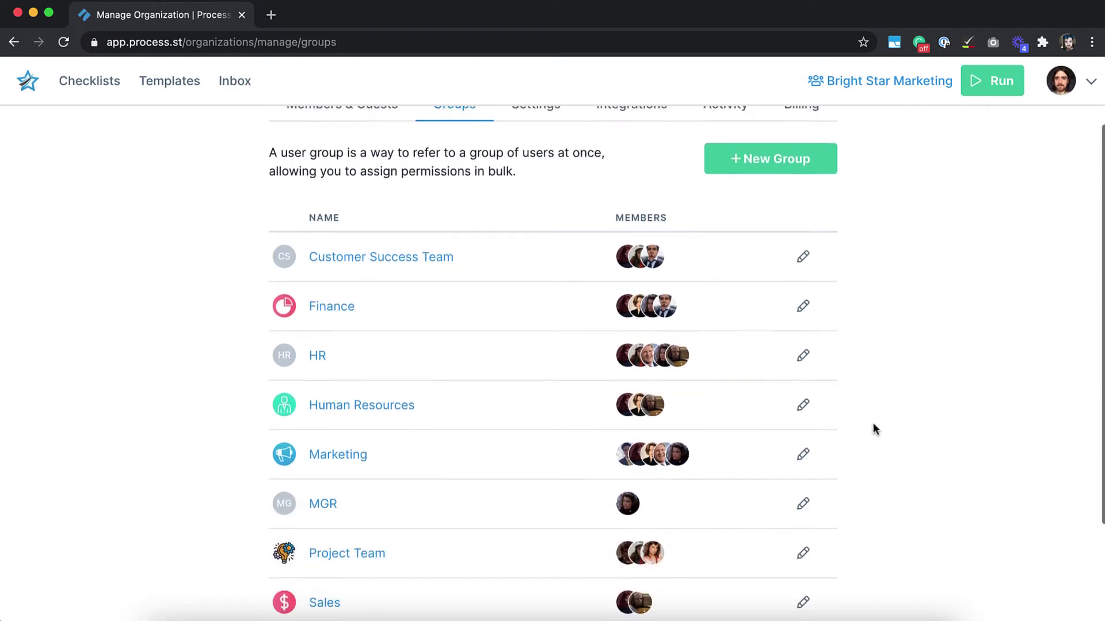
pyautogui.scroll(3, 872, 423)
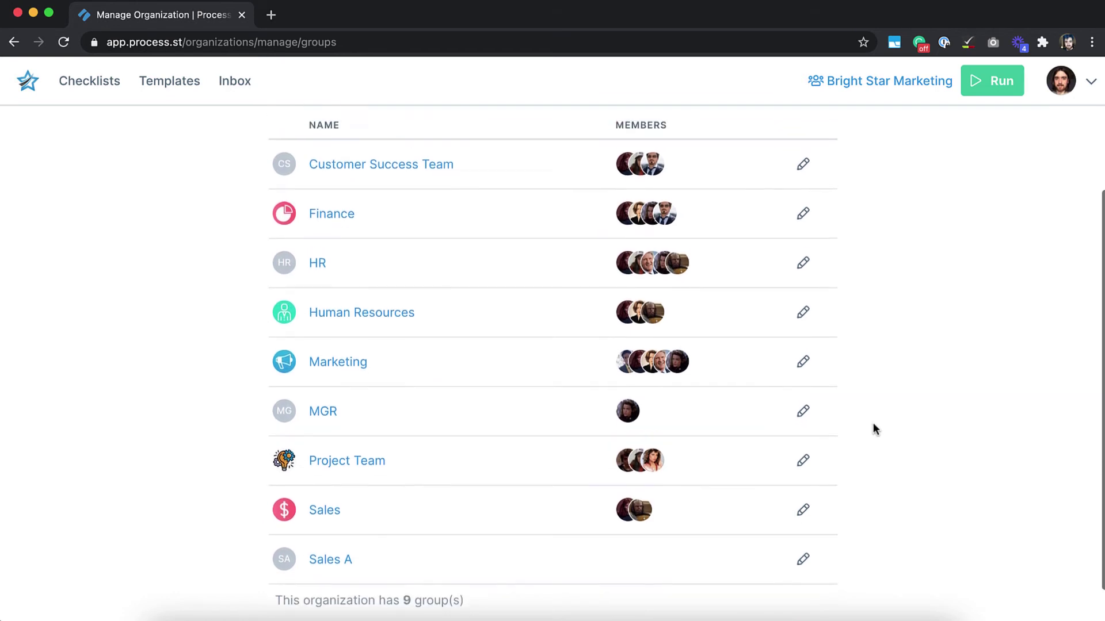
pyautogui.scroll(2, 872, 429)
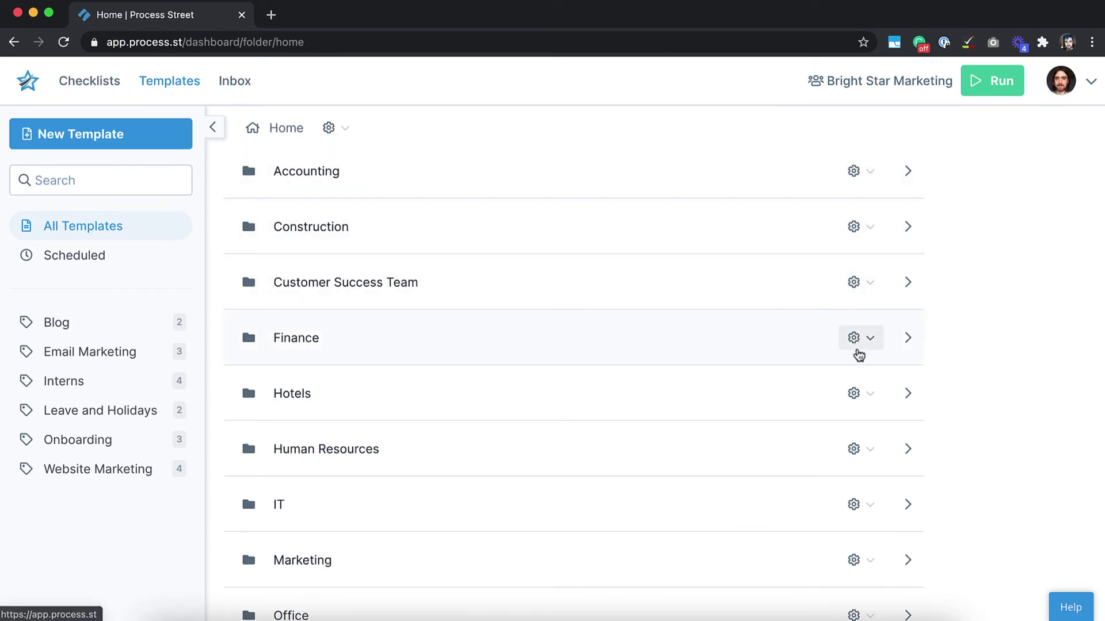
# - Assign the Human Resources group to the Human Resources folder and remove All Members
pyautogui.click(859, 451)
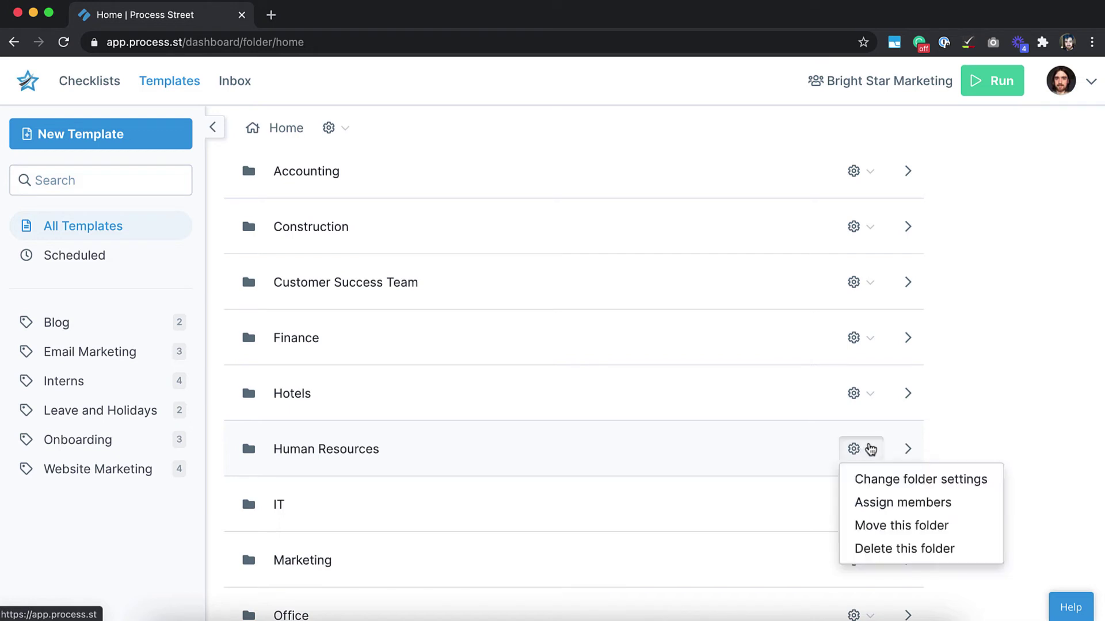
pyautogui.click(908, 503)
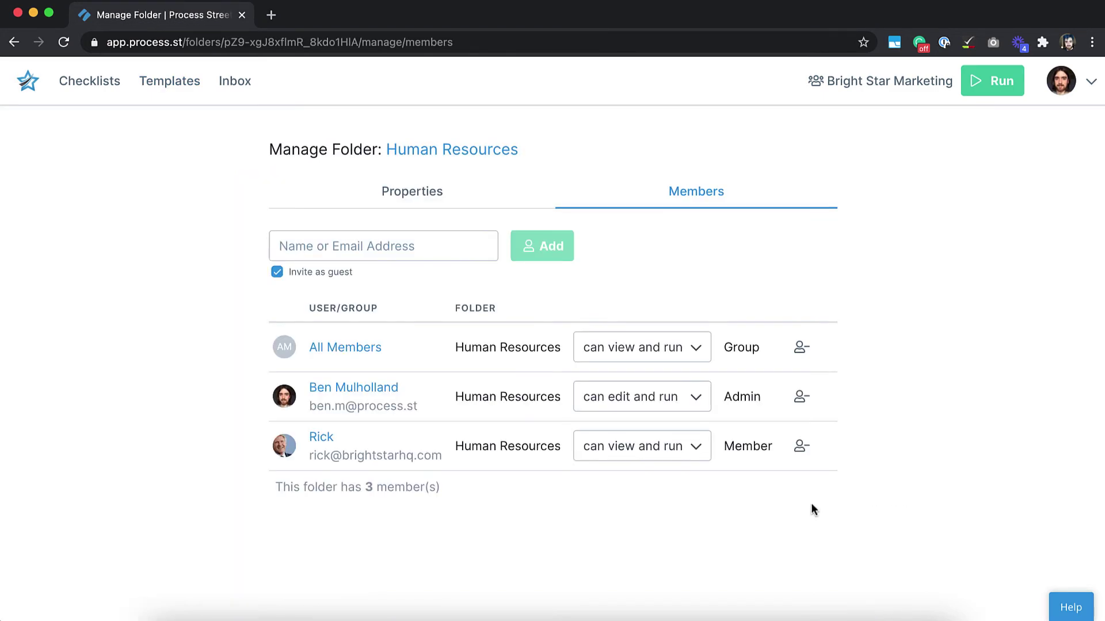
pyautogui.click(415, 236)
pyautogui.write('h')
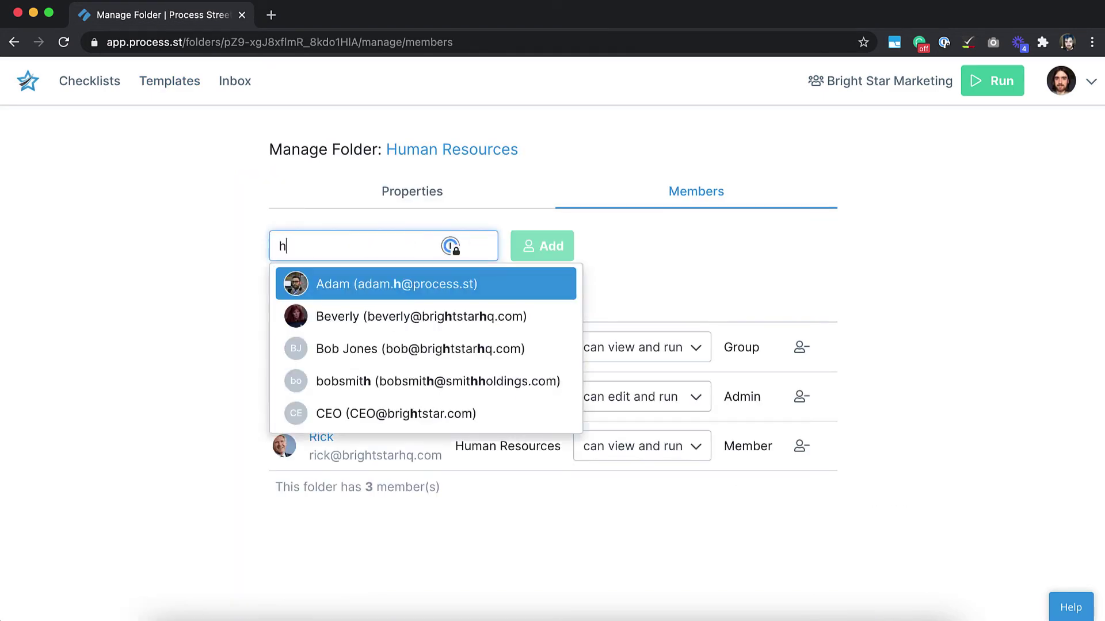
pyautogui.write('uman resourc')
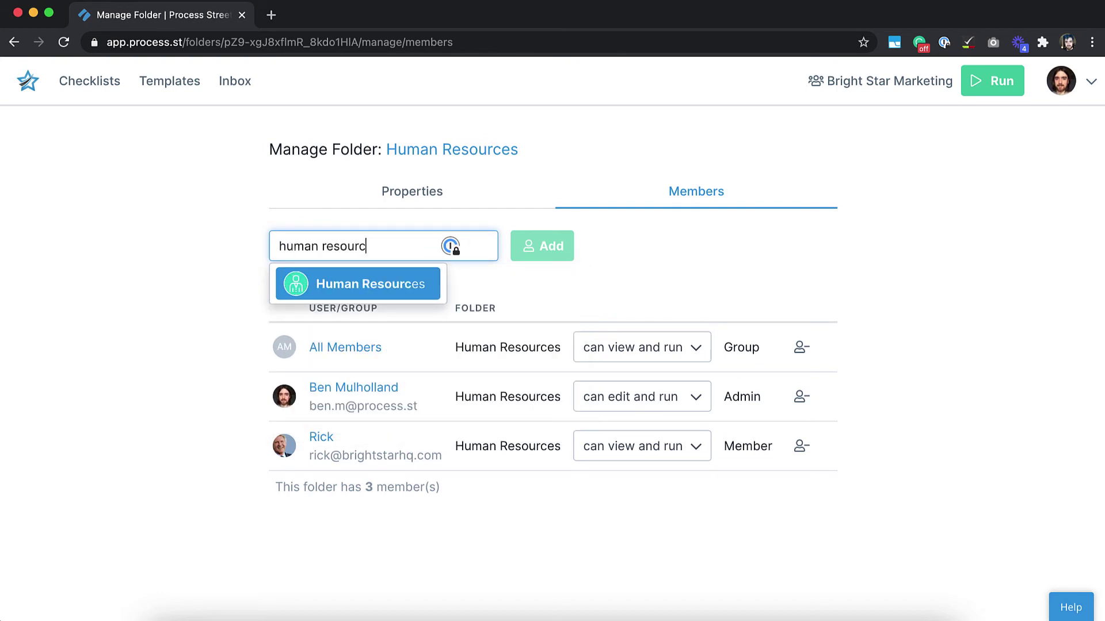
pyautogui.press('Return')
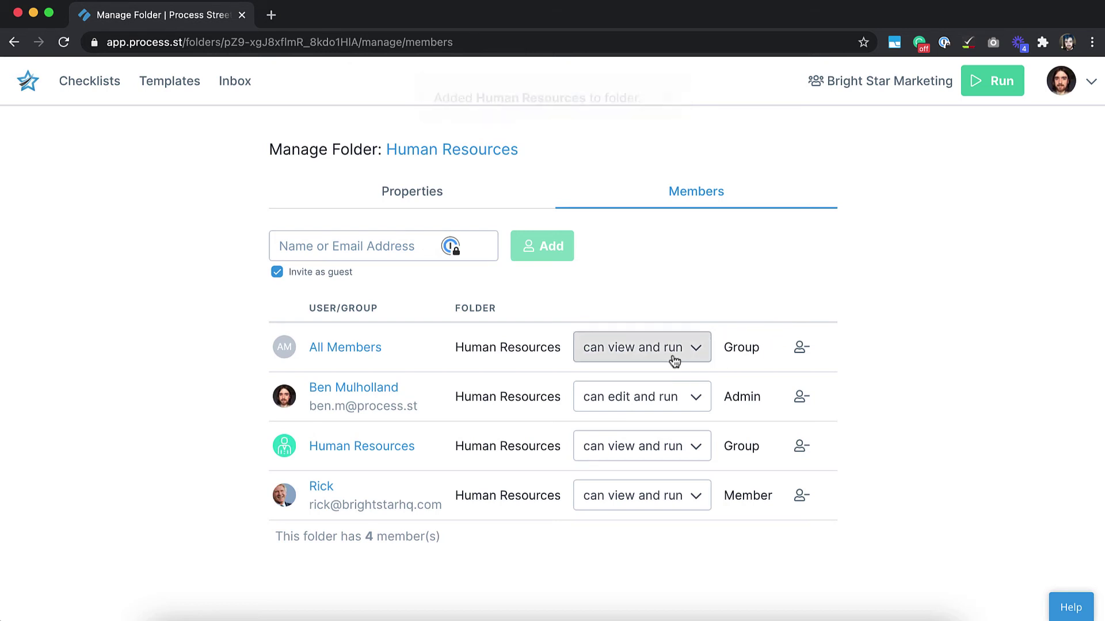
pyautogui.click(802, 348)
pyautogui.click(996, 305)
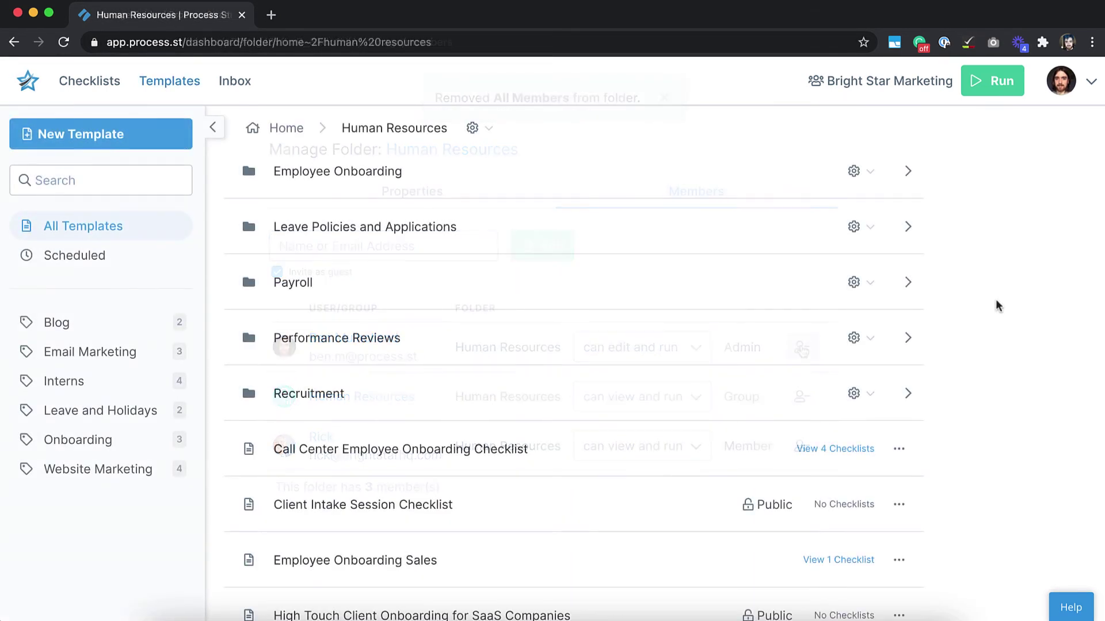
# - Share the Call Center Employee Onboarding Checklist template with a team member found by first name
pyautogui.click(895, 458)
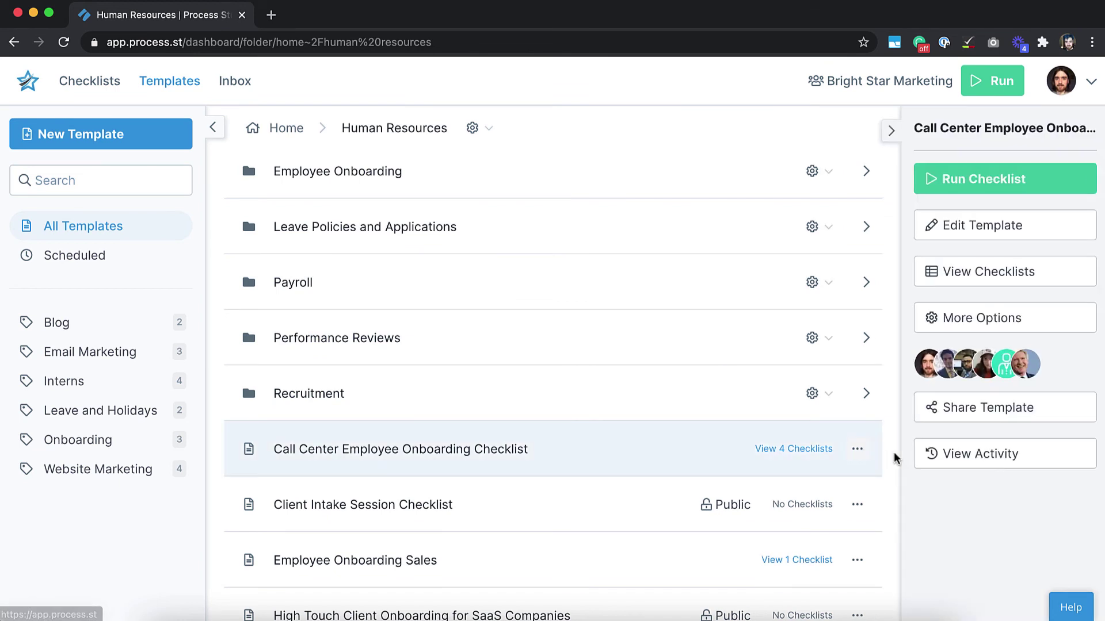
pyautogui.click(972, 410)
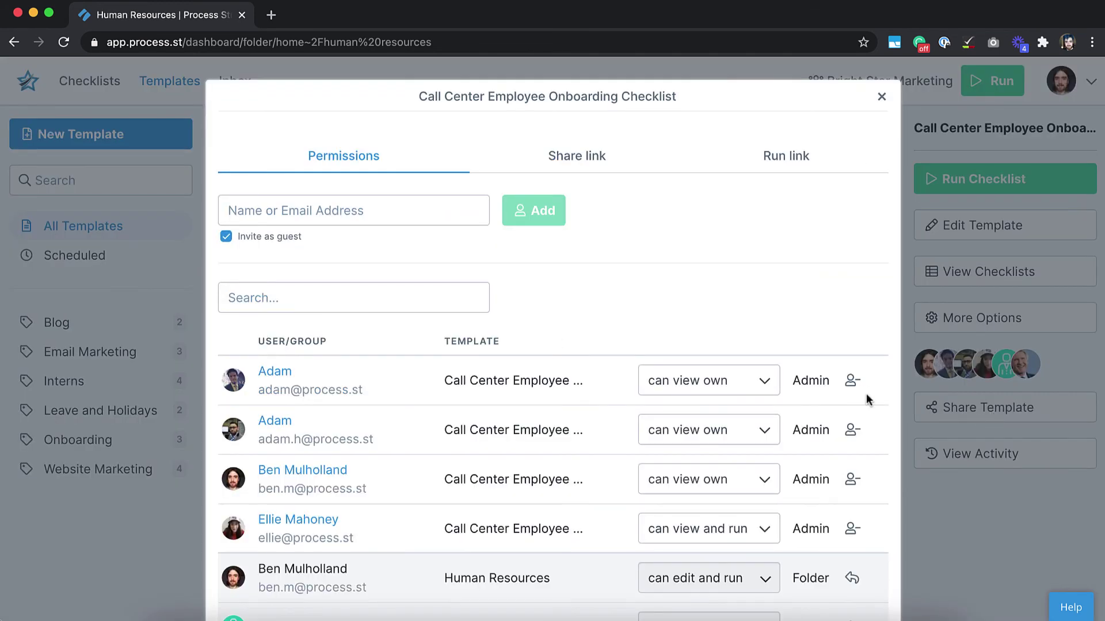
pyautogui.click(439, 218)
pyautogui.write('david')
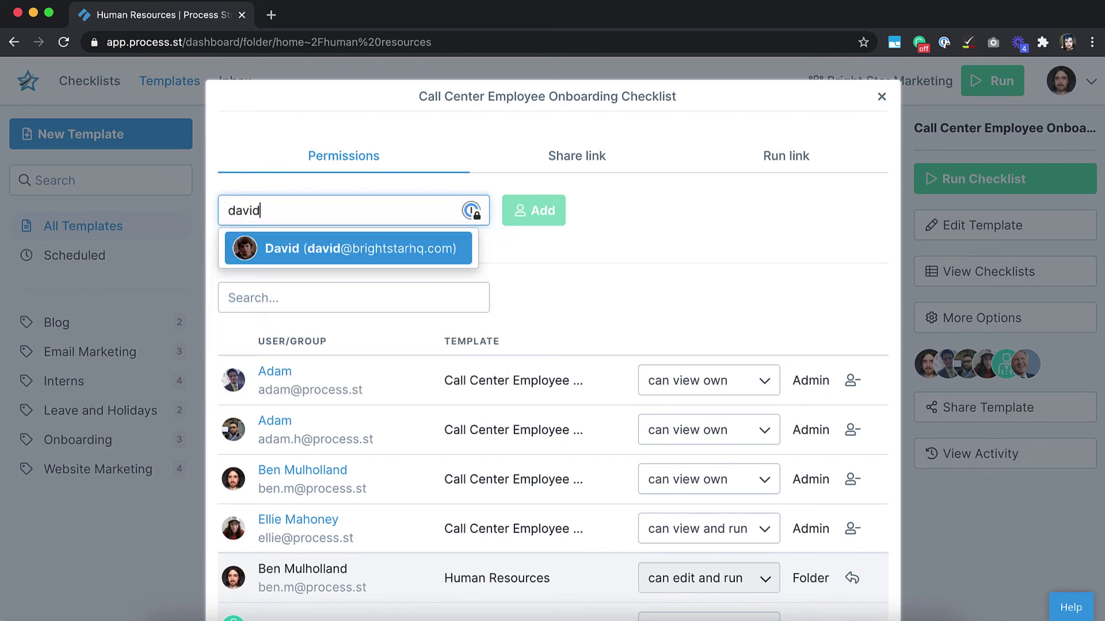
pyautogui.press('Return')
pyautogui.press('Return')
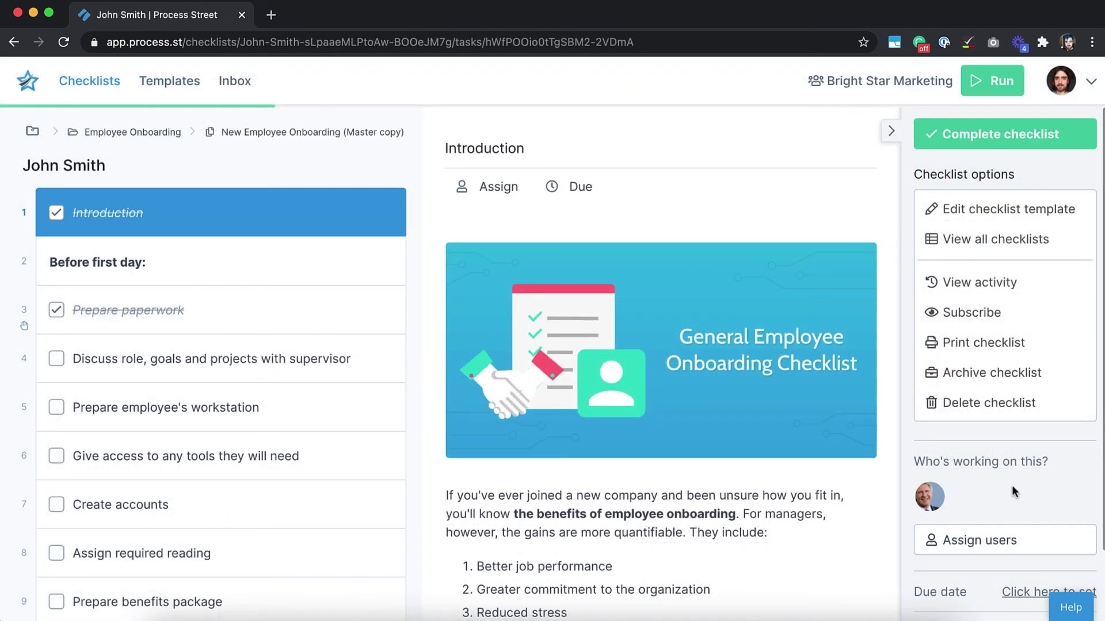
# - Assign a team member to the onboarding checklist, then open New Employee Onboarding (Master copy)
pyautogui.scroll(-2, 1011, 485)
pyautogui.click(999, 460)
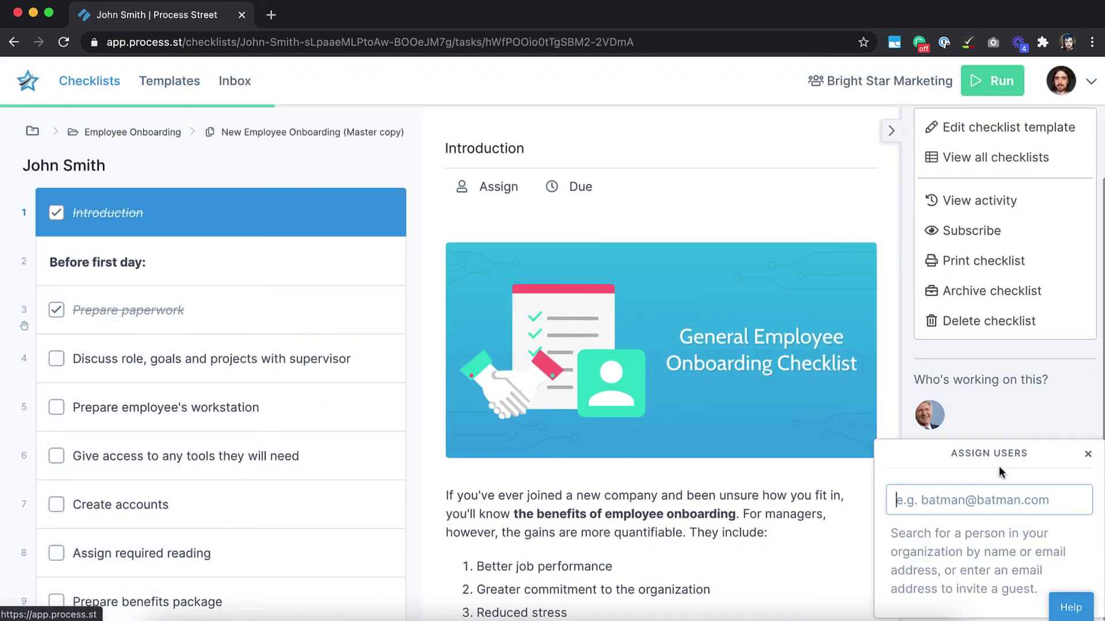
pyautogui.write('ben')
pyautogui.press('Down')
pyautogui.press('Down')
pyautogui.press('Return')
pyautogui.click(1020, 392)
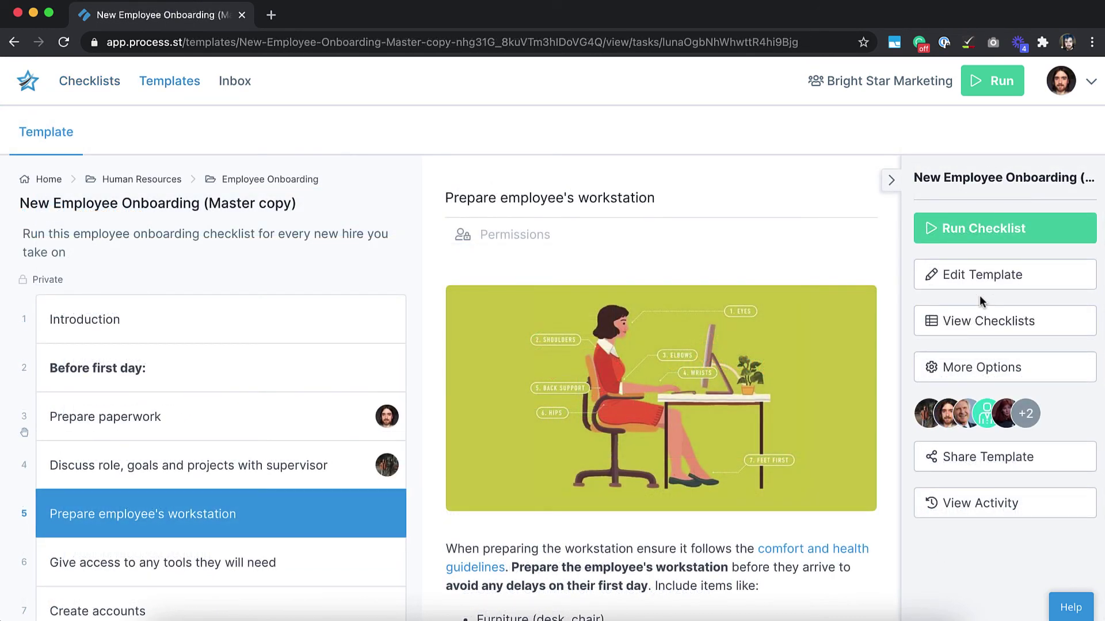
# - Make the Prepare employee's workstation task visible to one searched user and disable All Guests
pyautogui.click(947, 277)
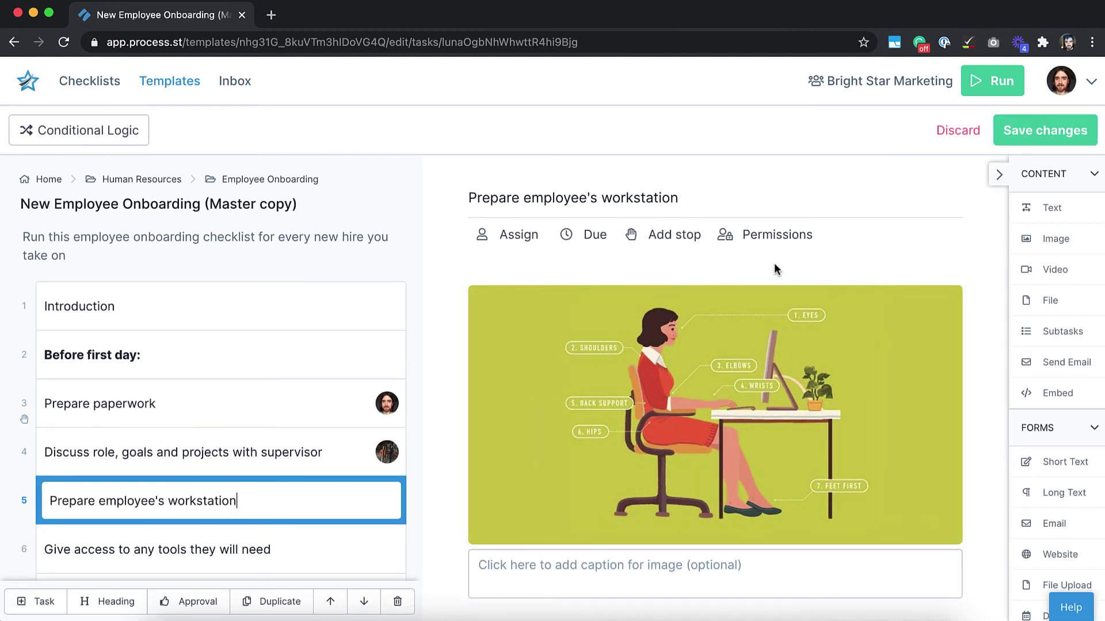
pyautogui.click(760, 244)
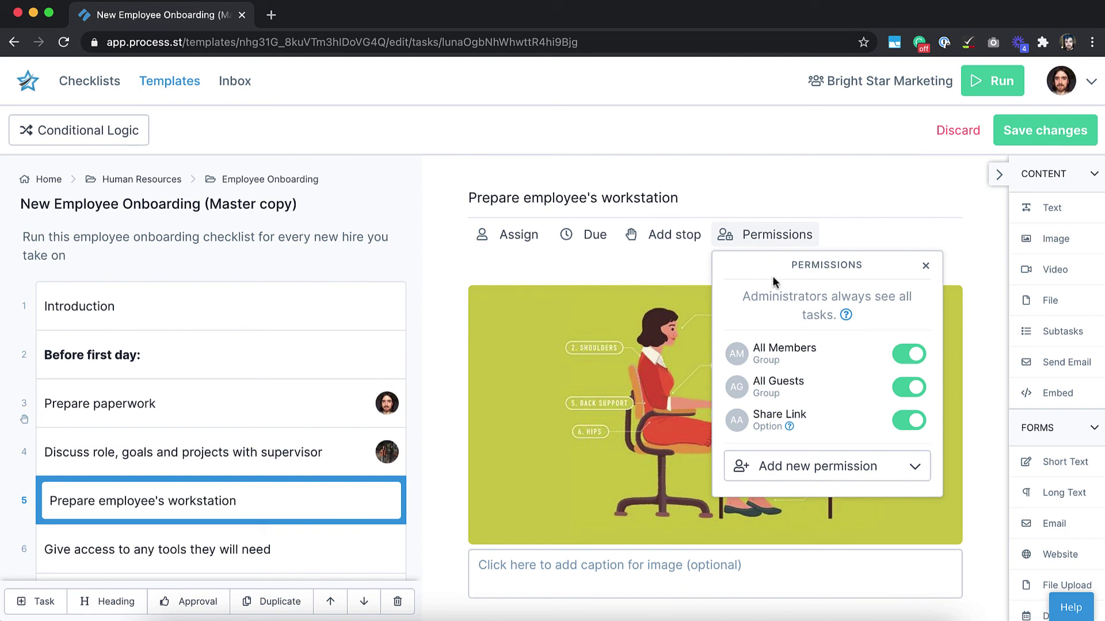
pyautogui.click(817, 458)
pyautogui.click(796, 516)
pyautogui.write('sykes')
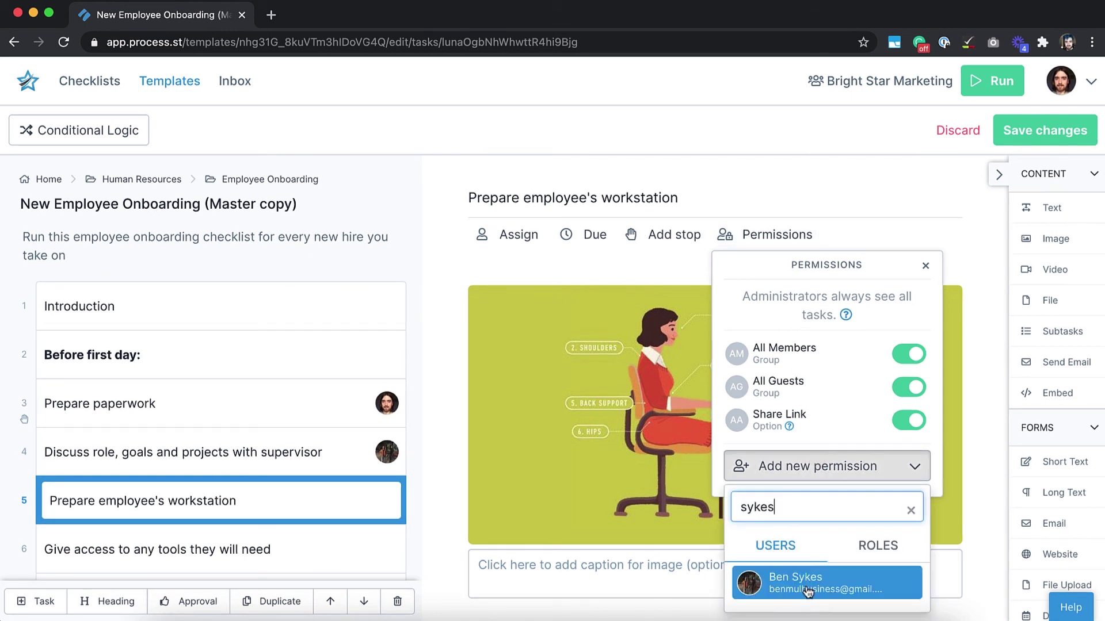
pyautogui.click(808, 591)
pyautogui.click(932, 502)
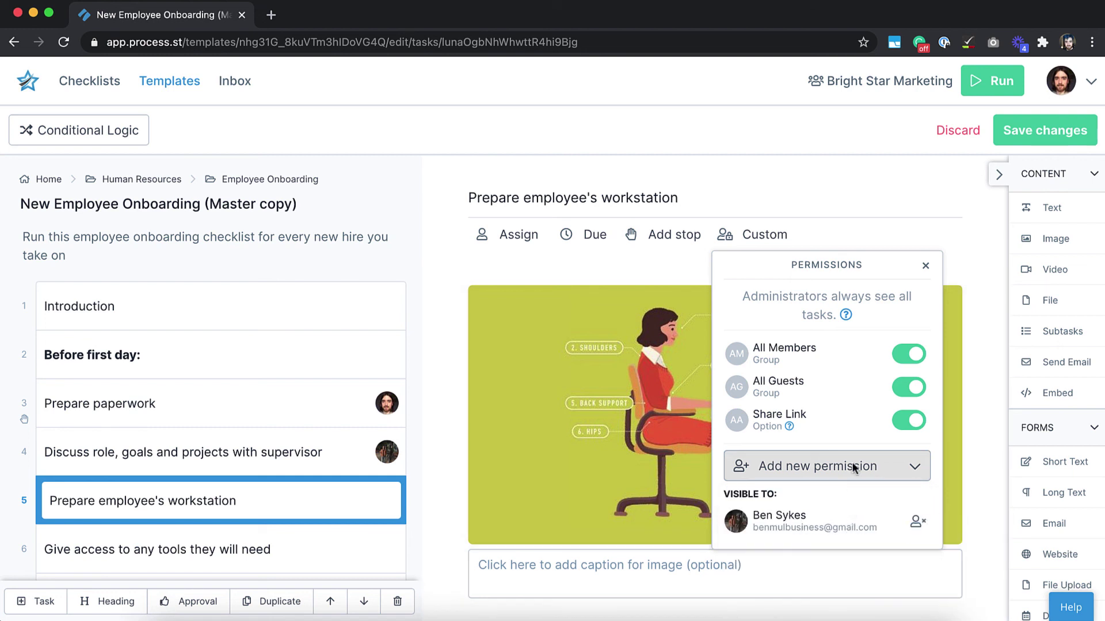
pyautogui.click(909, 387)
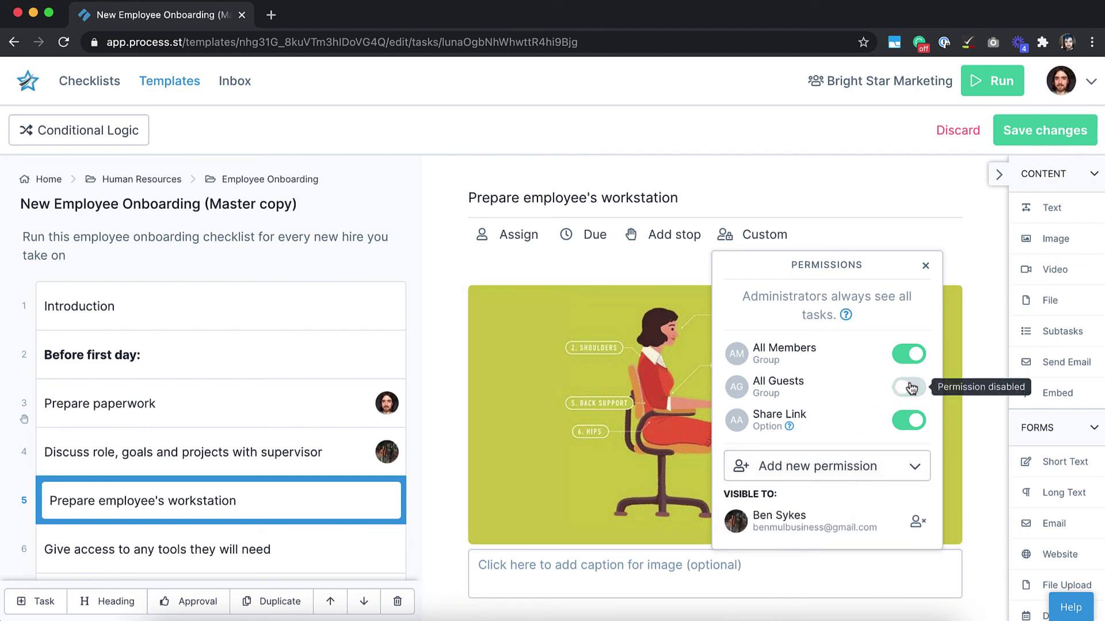